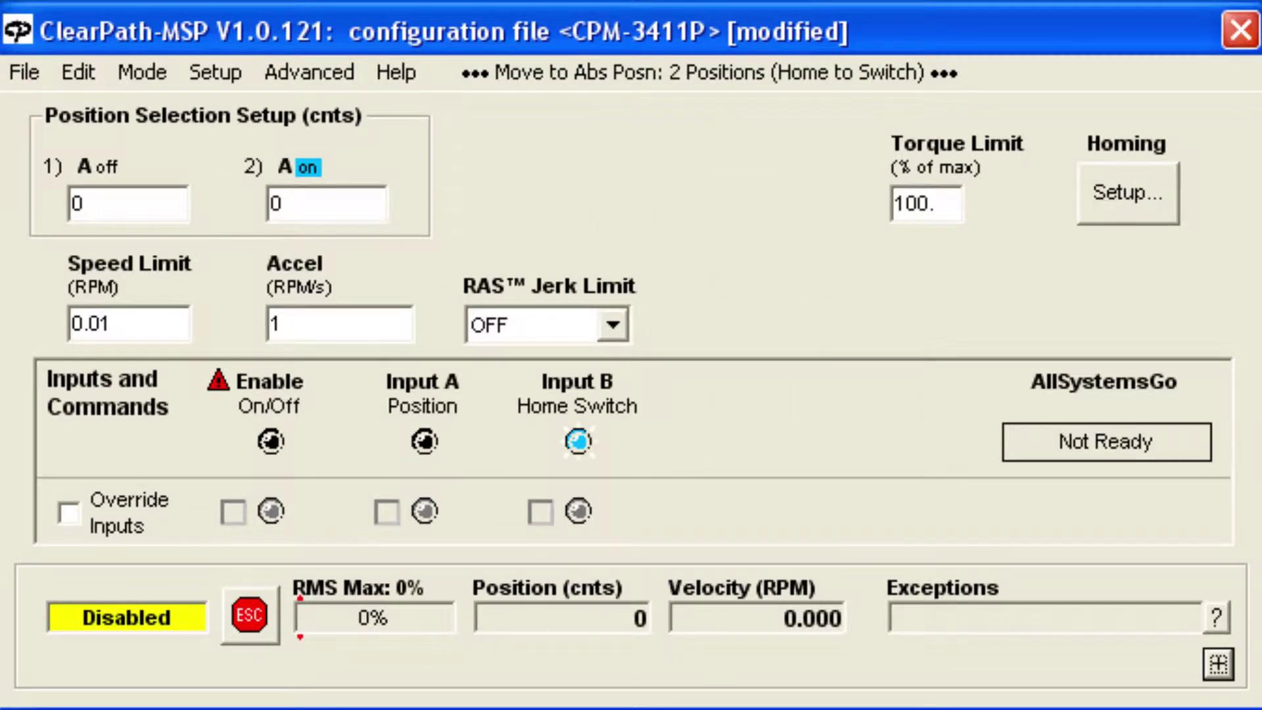
Set speed limit 500 RPM, acceleration 4,000 RPM/s and RAS jerk limit Auto-high.
{"action": "double_click", "coordinate": [135, 332]}
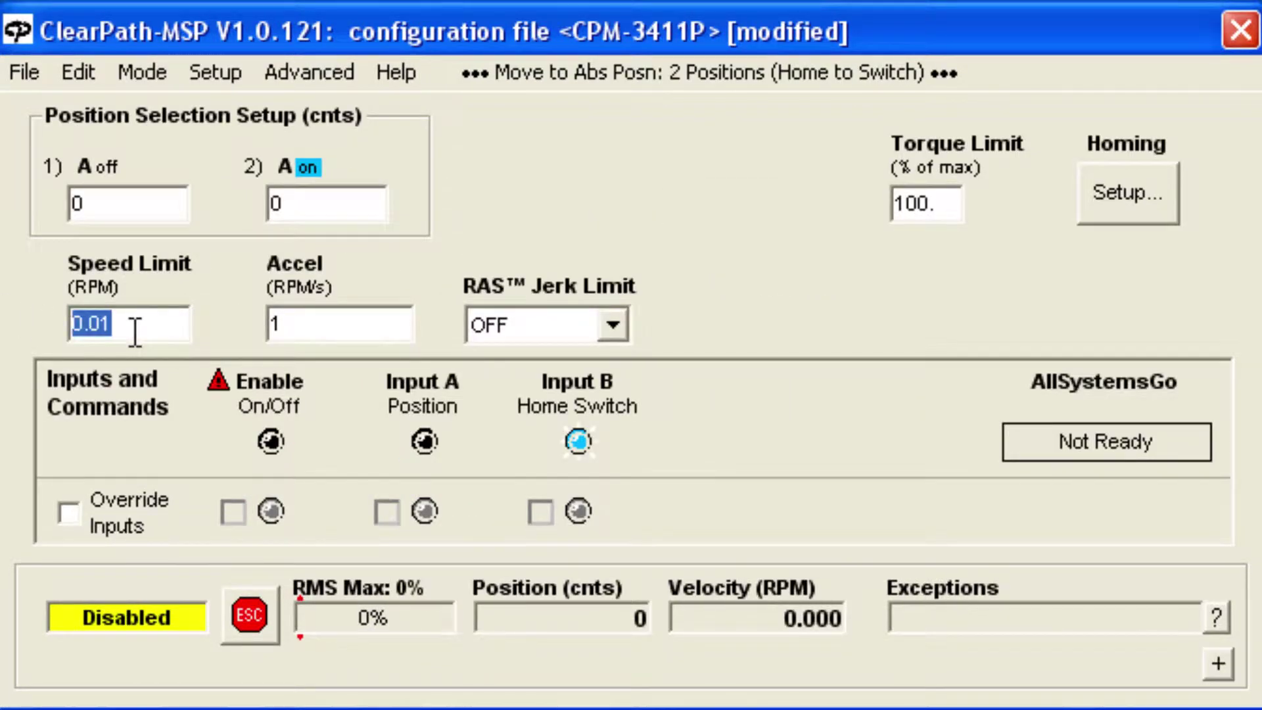
{"action": "type", "text": "500"}
{"action": "key", "text": "Tab"}
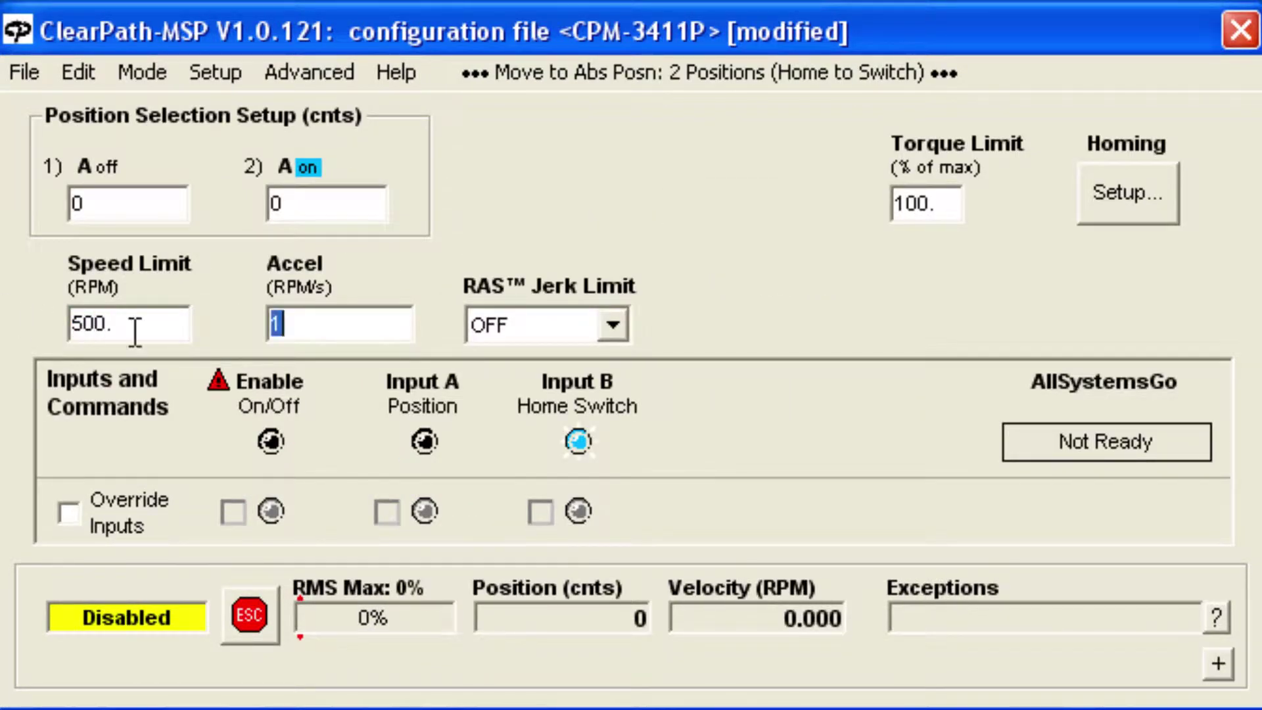
{"action": "type", "text": "4,00"}
{"action": "type", "text": "000"}
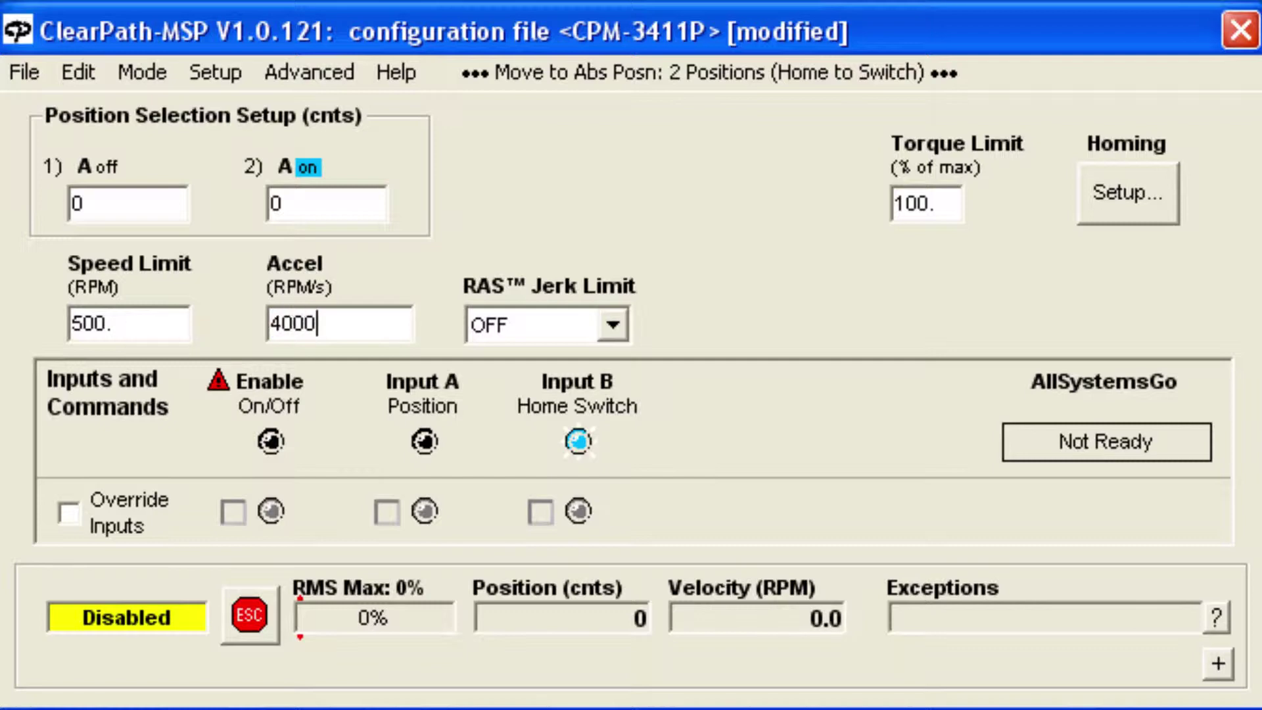
{"action": "left_click", "coordinate": [559, 318]}
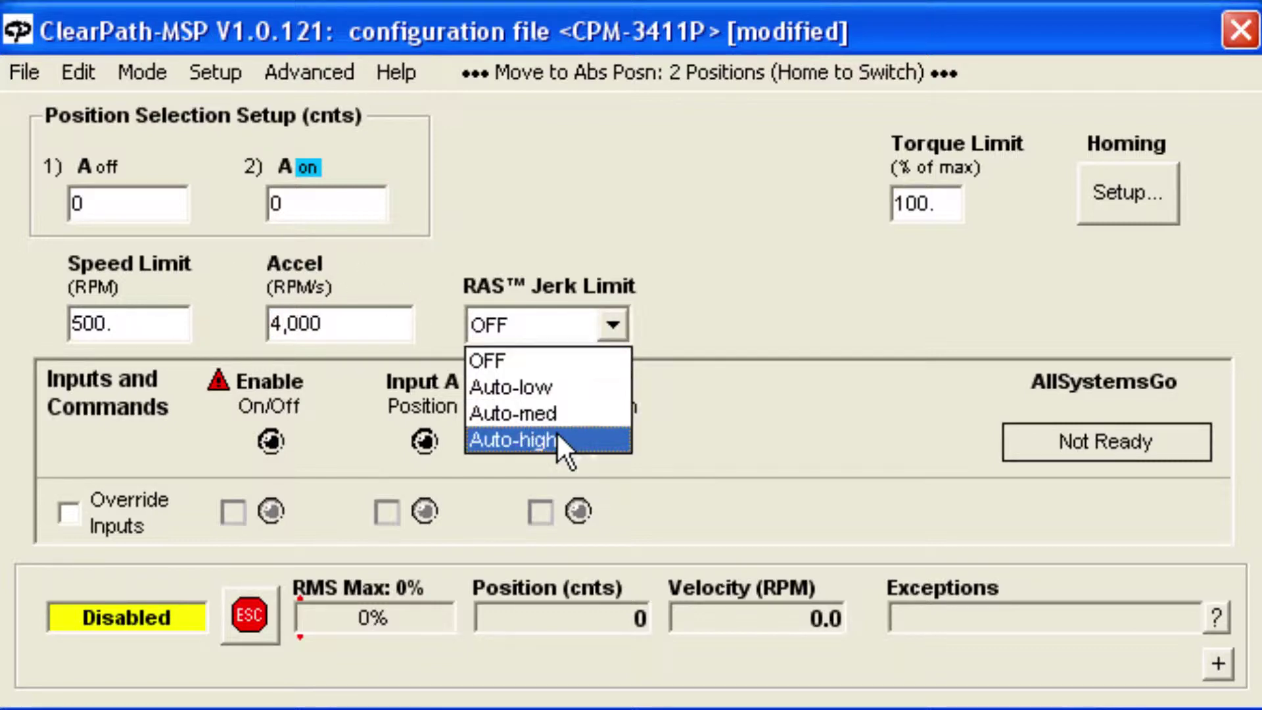
{"action": "left_click", "coordinate": [558, 441]}
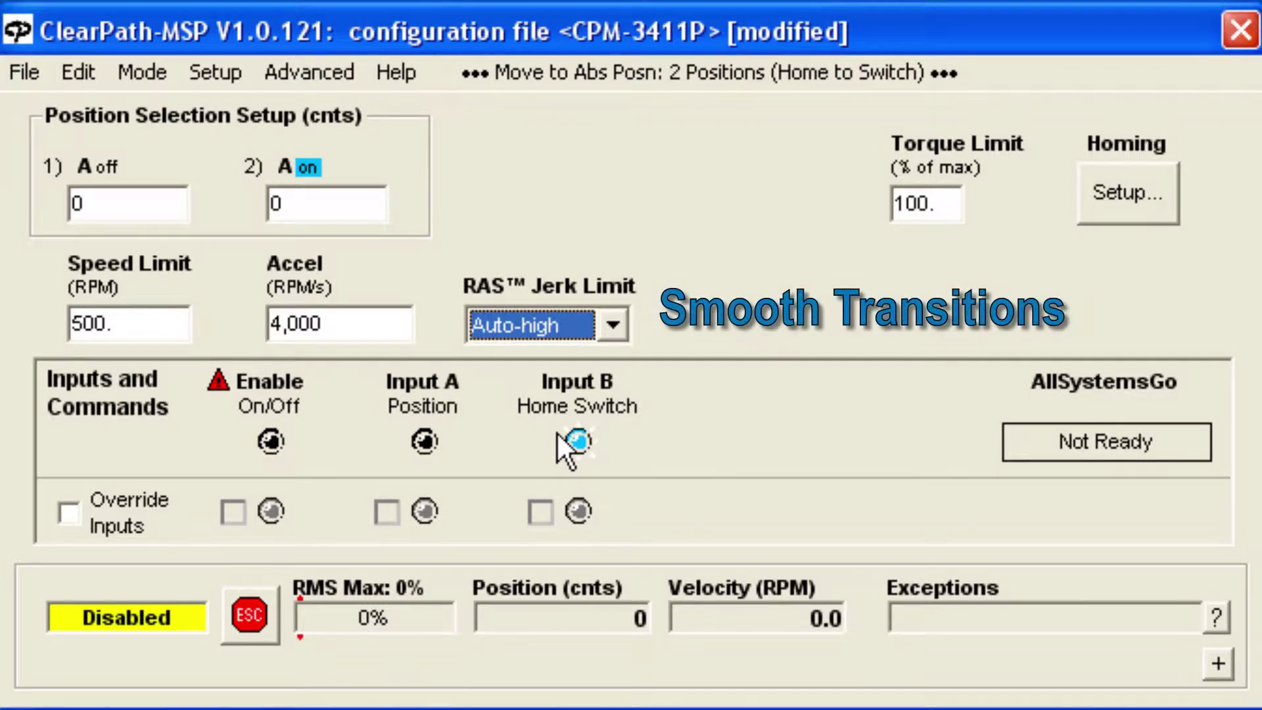
Enter +5,000 counts for input A off and +28,000 counts for A on.
{"action": "left_click", "coordinate": [108, 210]}
{"action": "type", "text": "5000"}
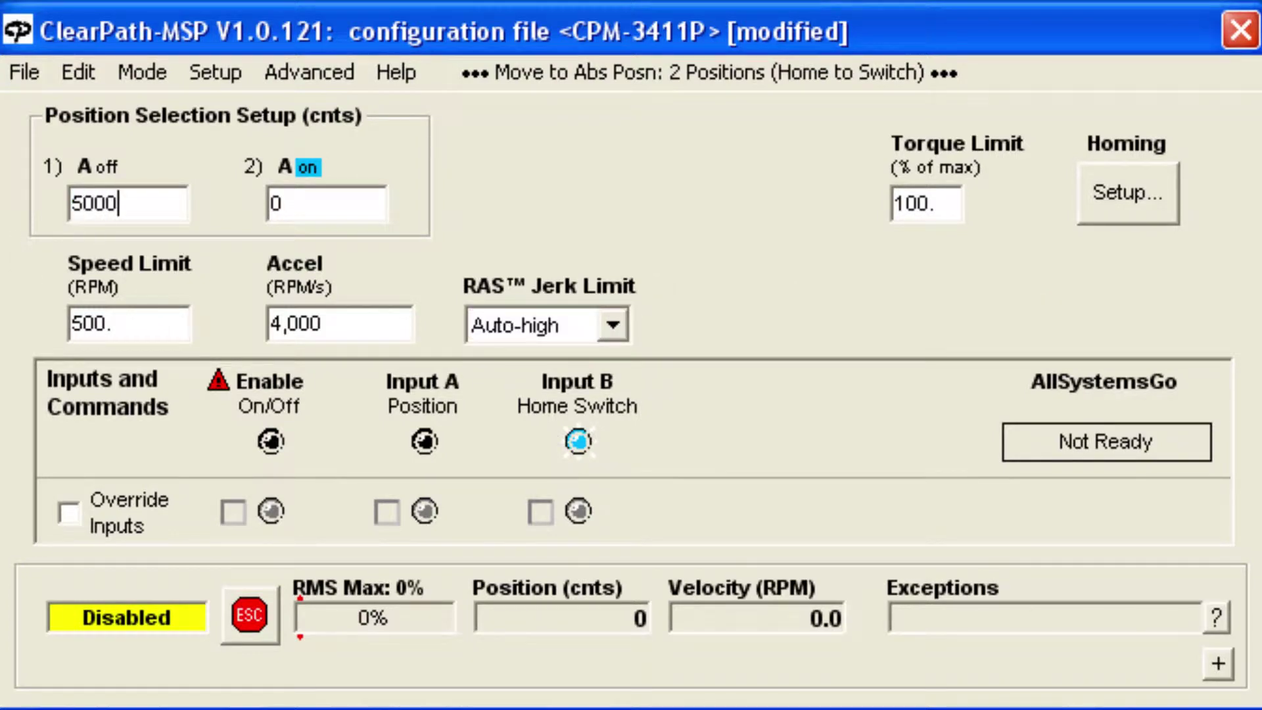
{"action": "key", "text": "Tab"}
{"action": "type", "text": "28000"}
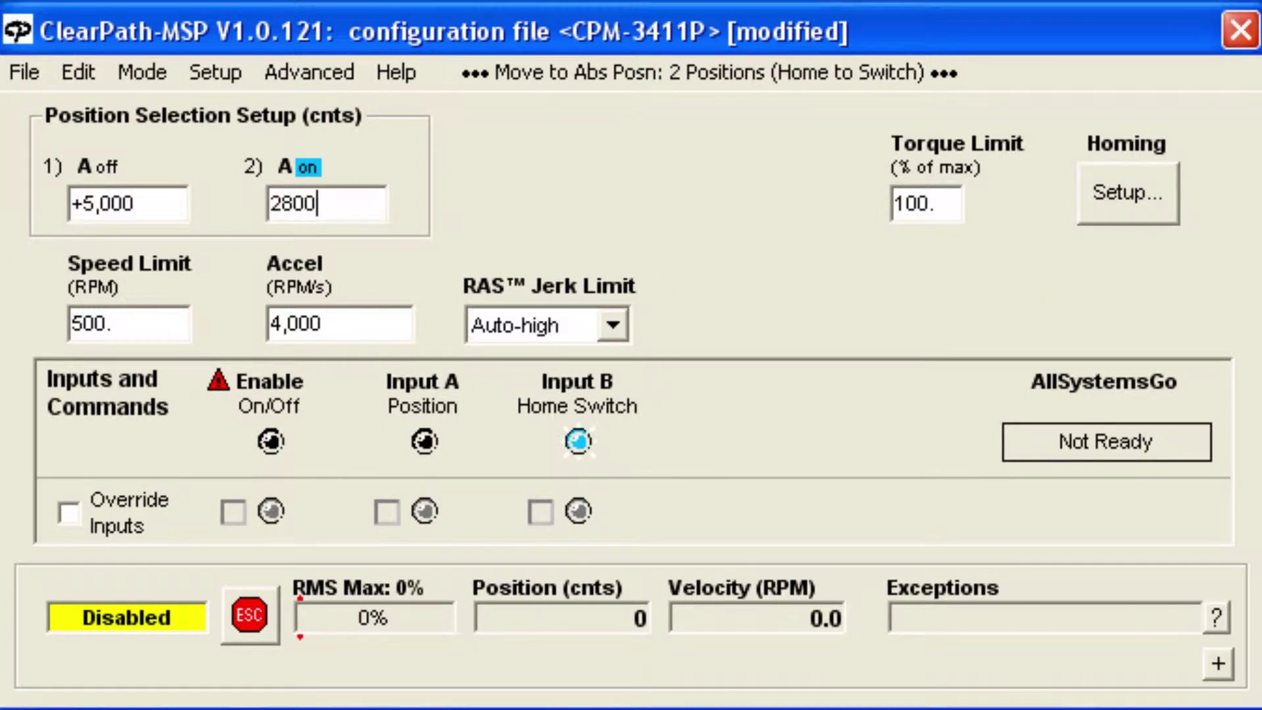
{"action": "key", "text": "Return"}
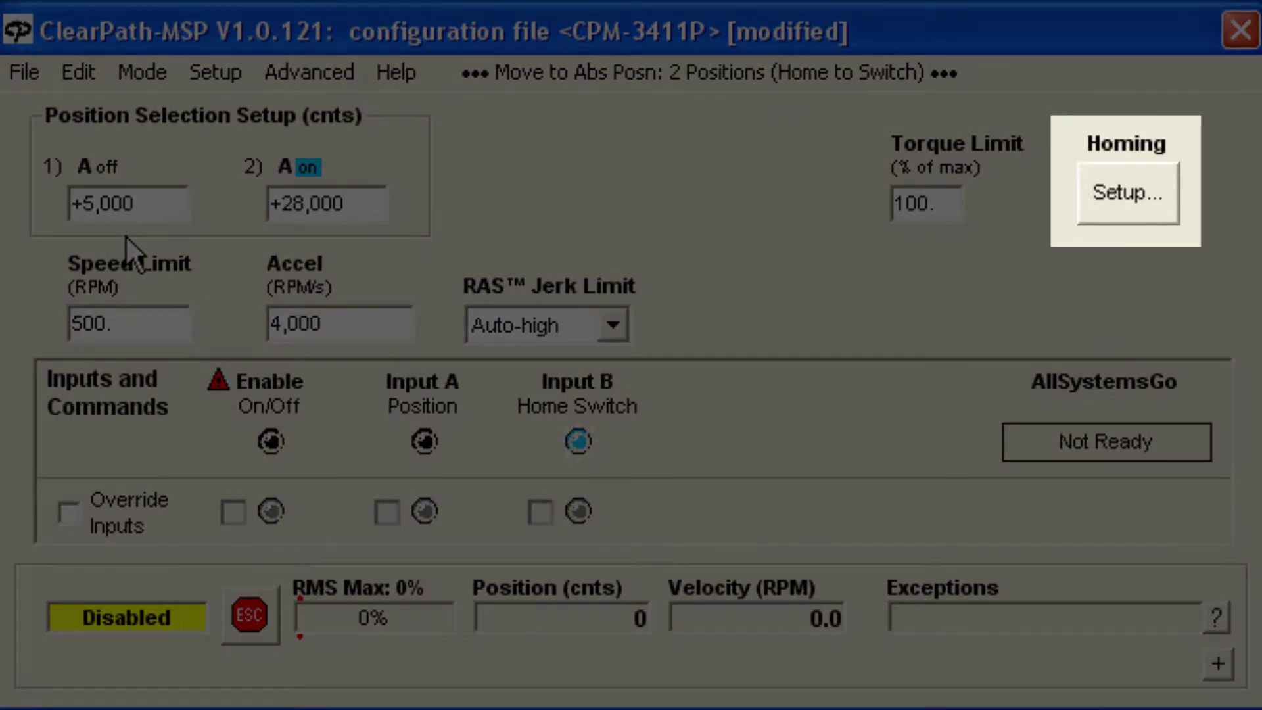
In Homing Setup, invert the home switch and set max travel from home to 30,000 counts.
{"action": "left_click", "coordinate": [1127, 192]}
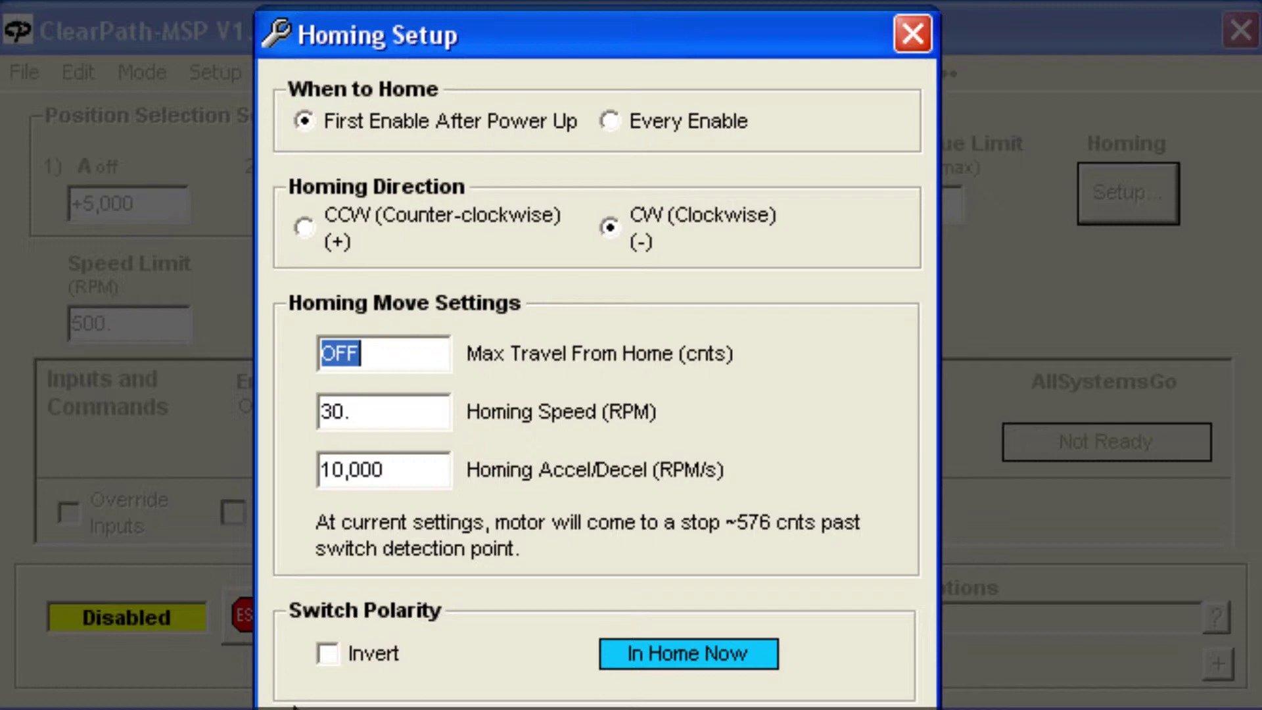
{"action": "left_click", "coordinate": [326, 654]}
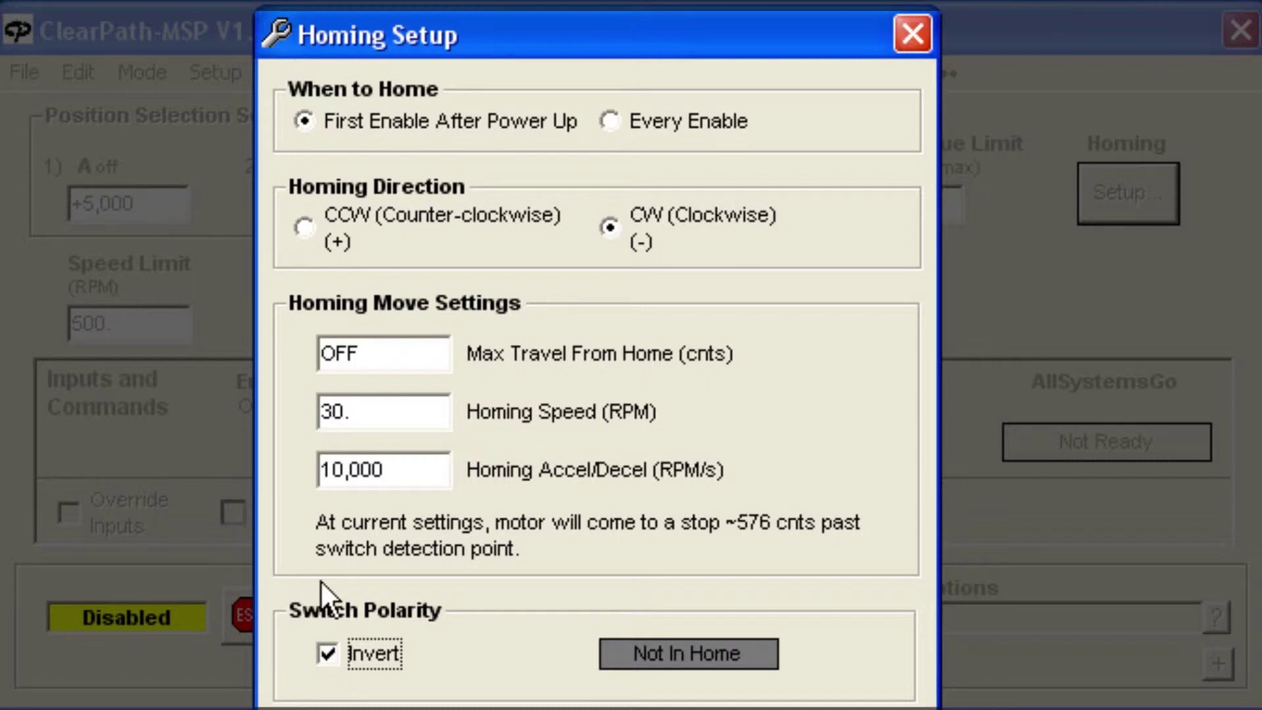
{"action": "double_click", "coordinate": [362, 361]}
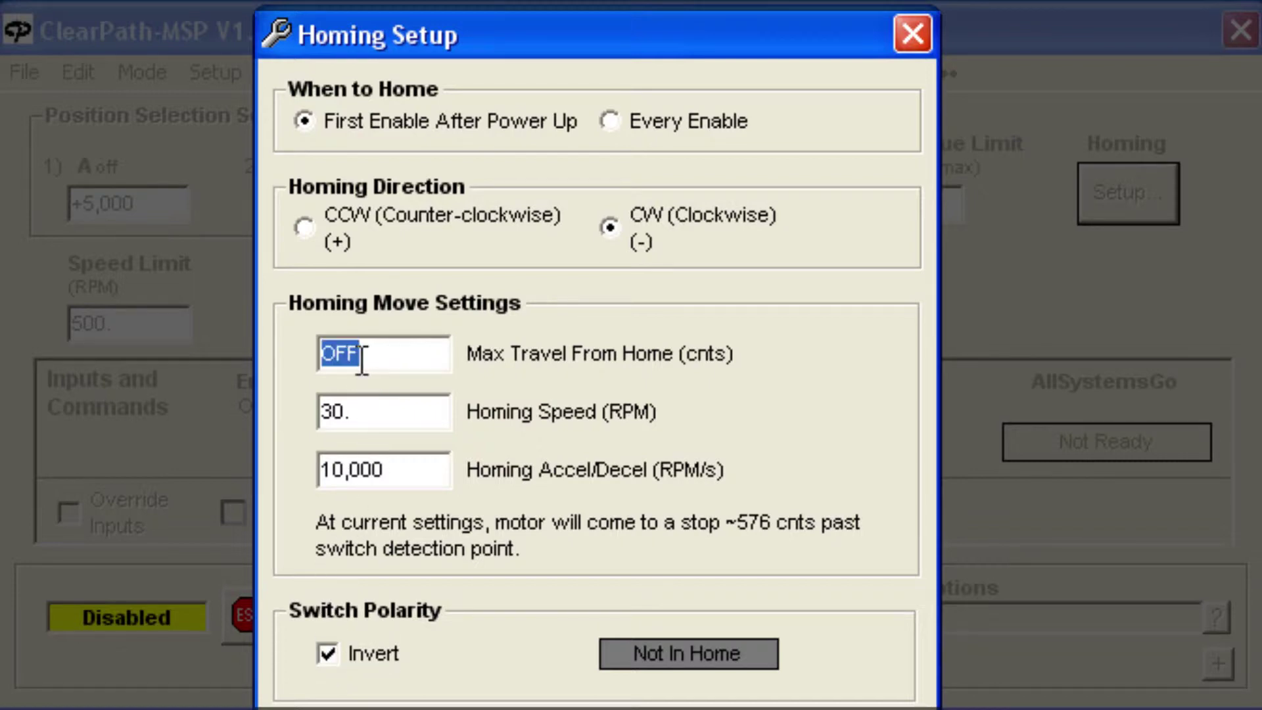
{"action": "type", "text": "30000"}
{"action": "key", "text": "Return"}
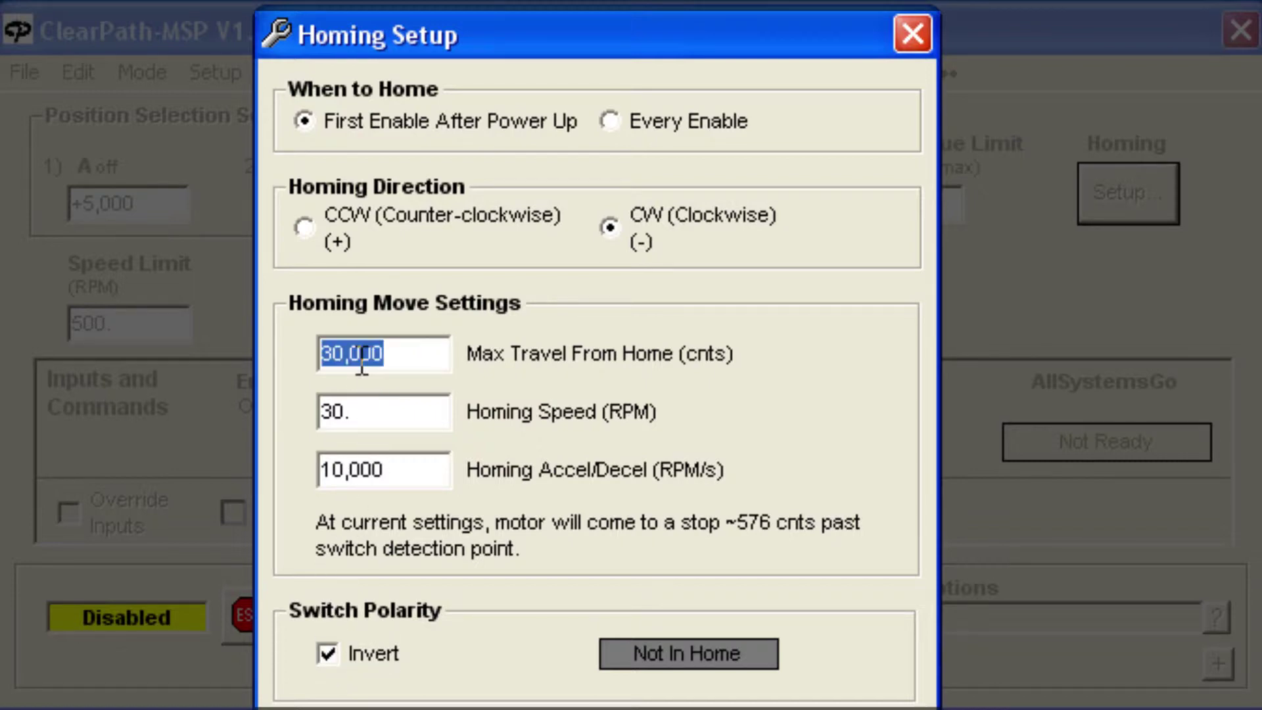
{"action": "key", "text": "Escape"}
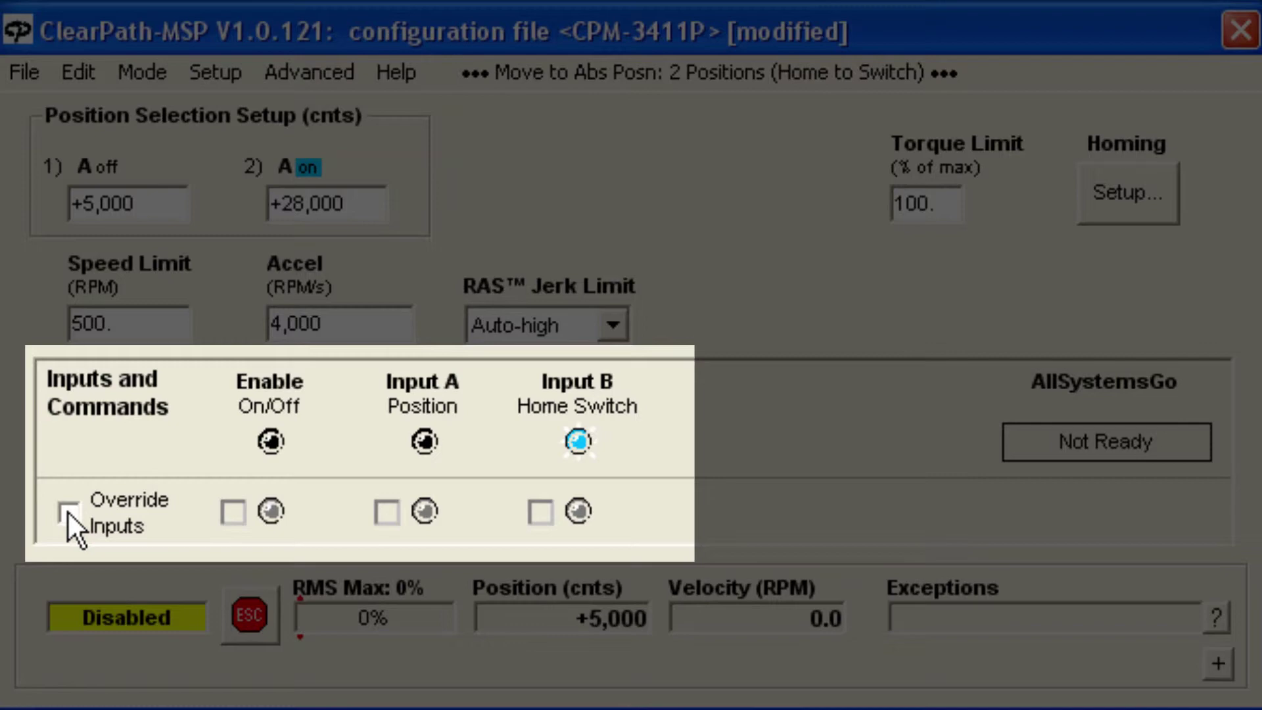
Override inputs, enable the motor, move it twice between +28,000 and +5,000 counts, then release override.
{"action": "left_click", "coordinate": [69, 512]}
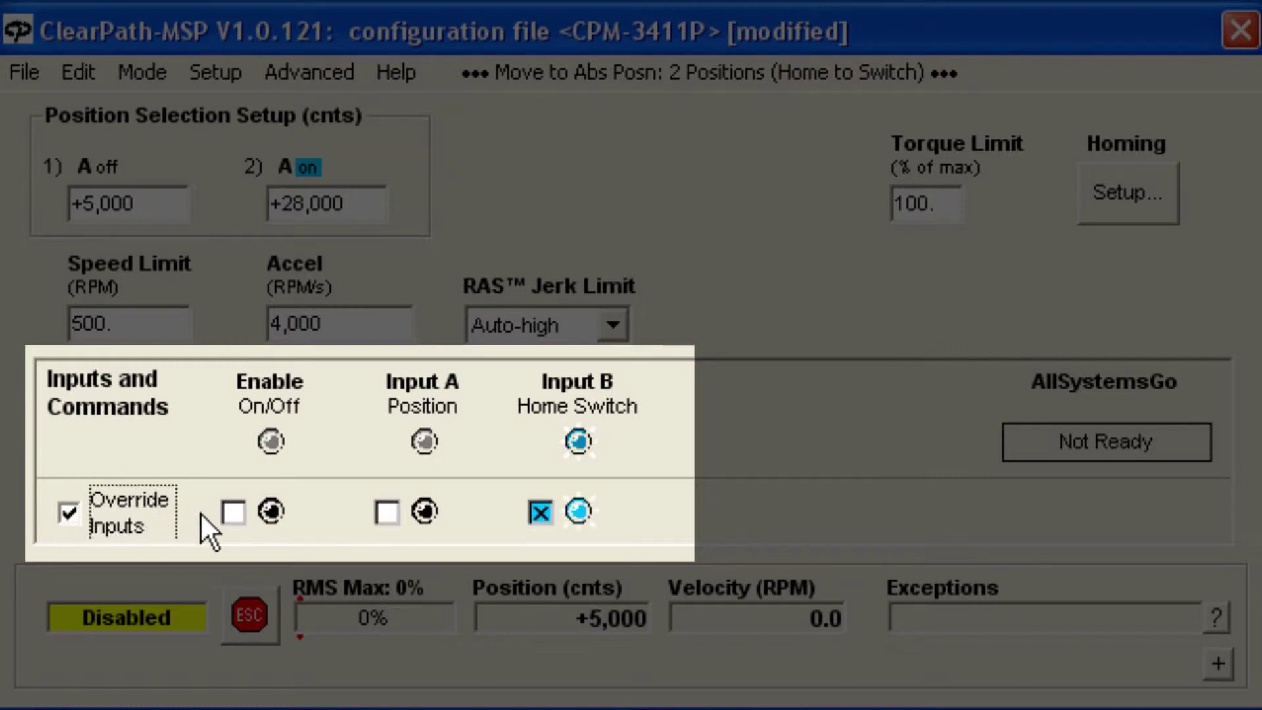
{"action": "left_click", "coordinate": [233, 512]}
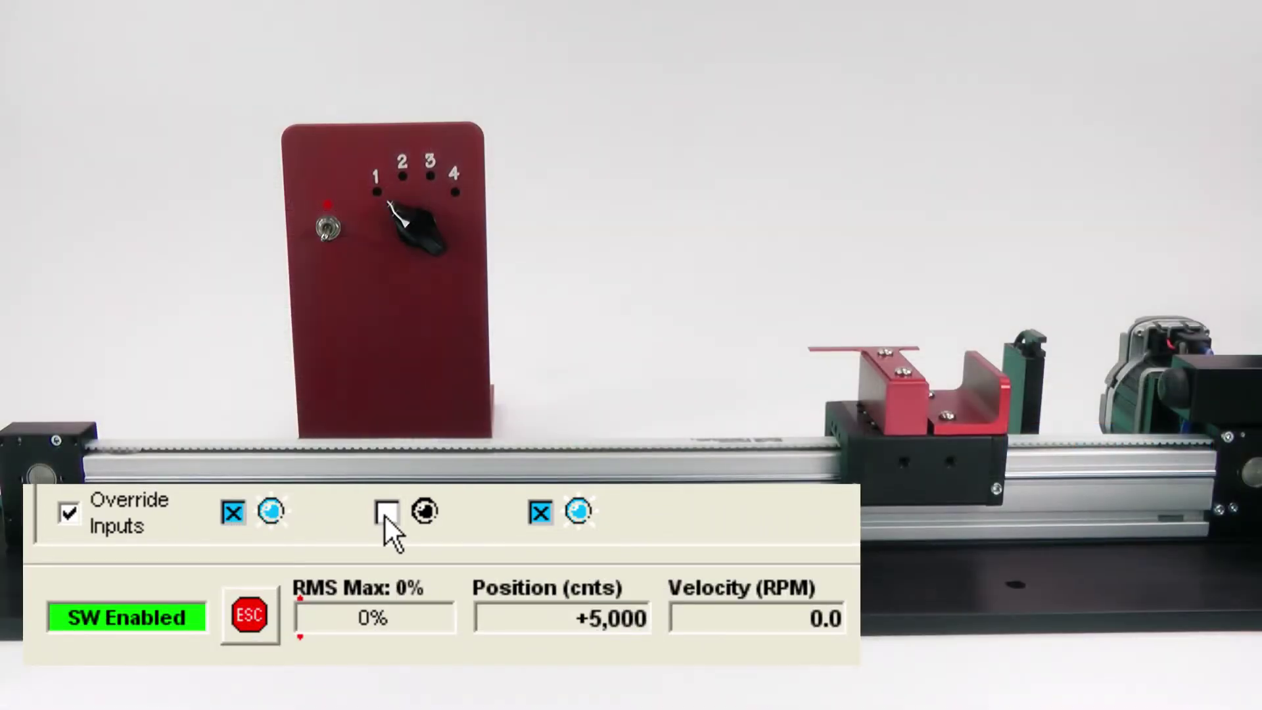
{"action": "left_click", "coordinate": [386, 512]}
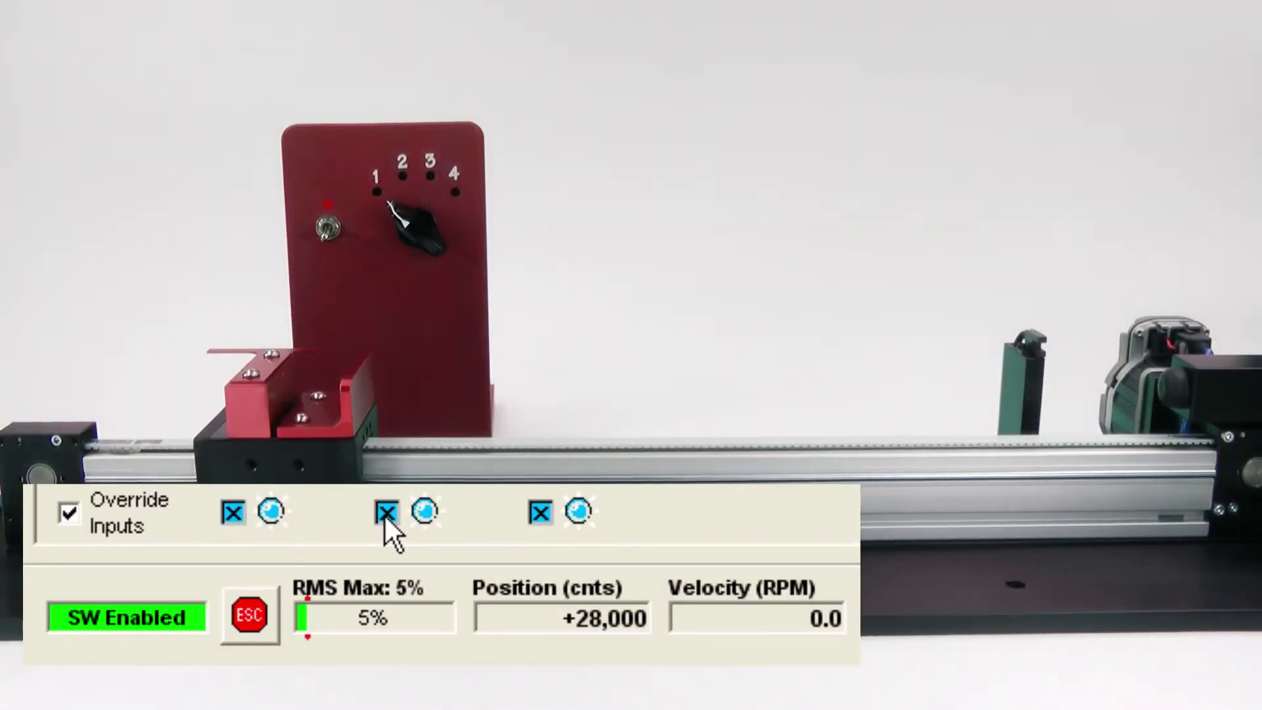
{"action": "left_click", "coordinate": [385, 513]}
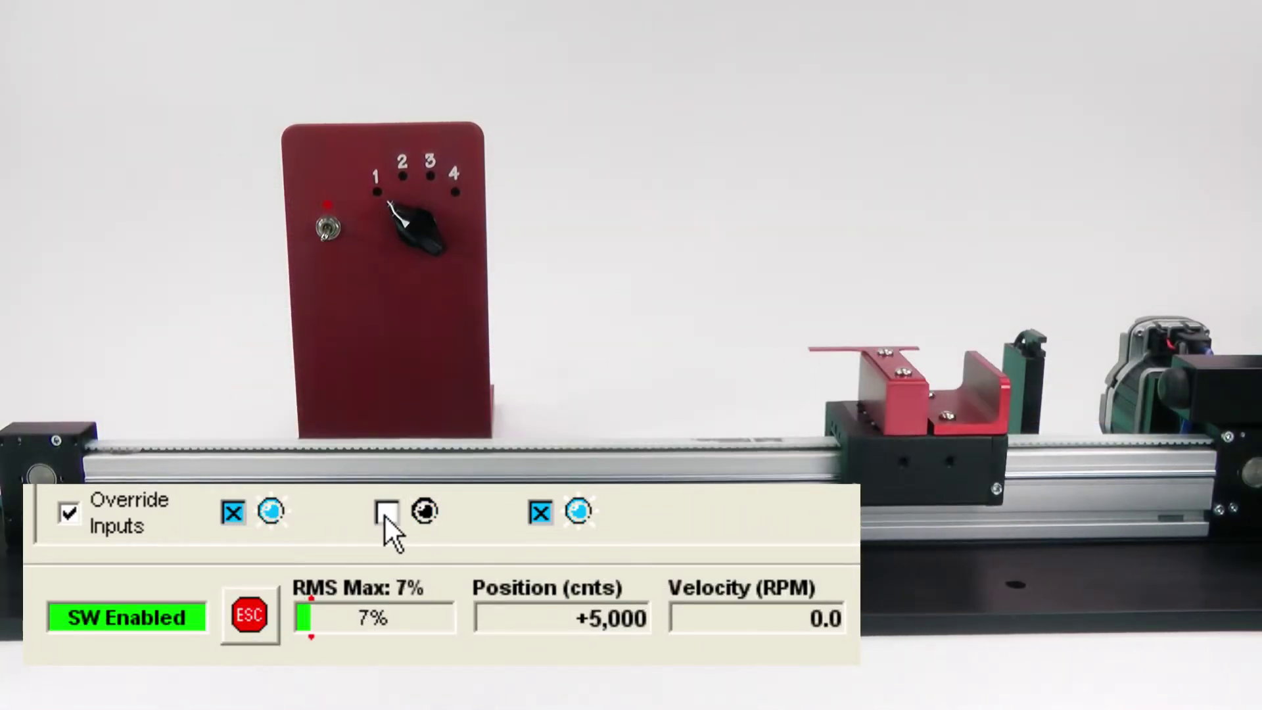
{"action": "left_click", "coordinate": [386, 512]}
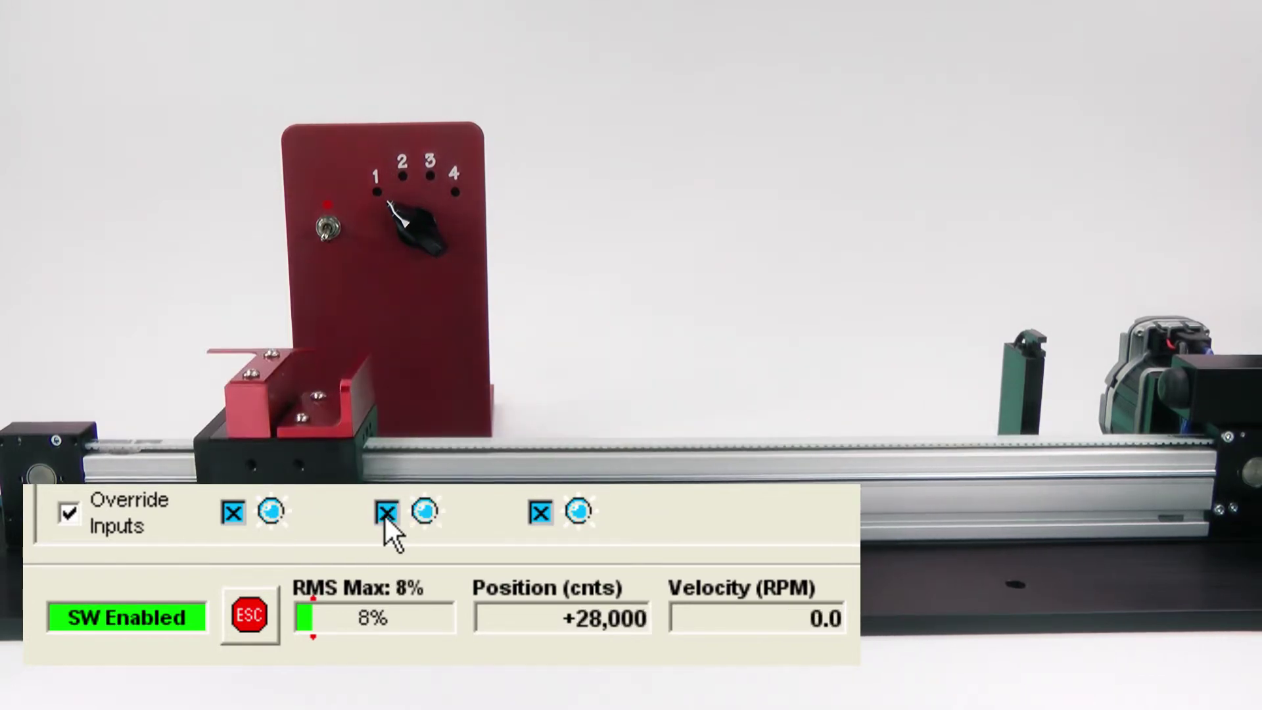
{"action": "left_click", "coordinate": [385, 515]}
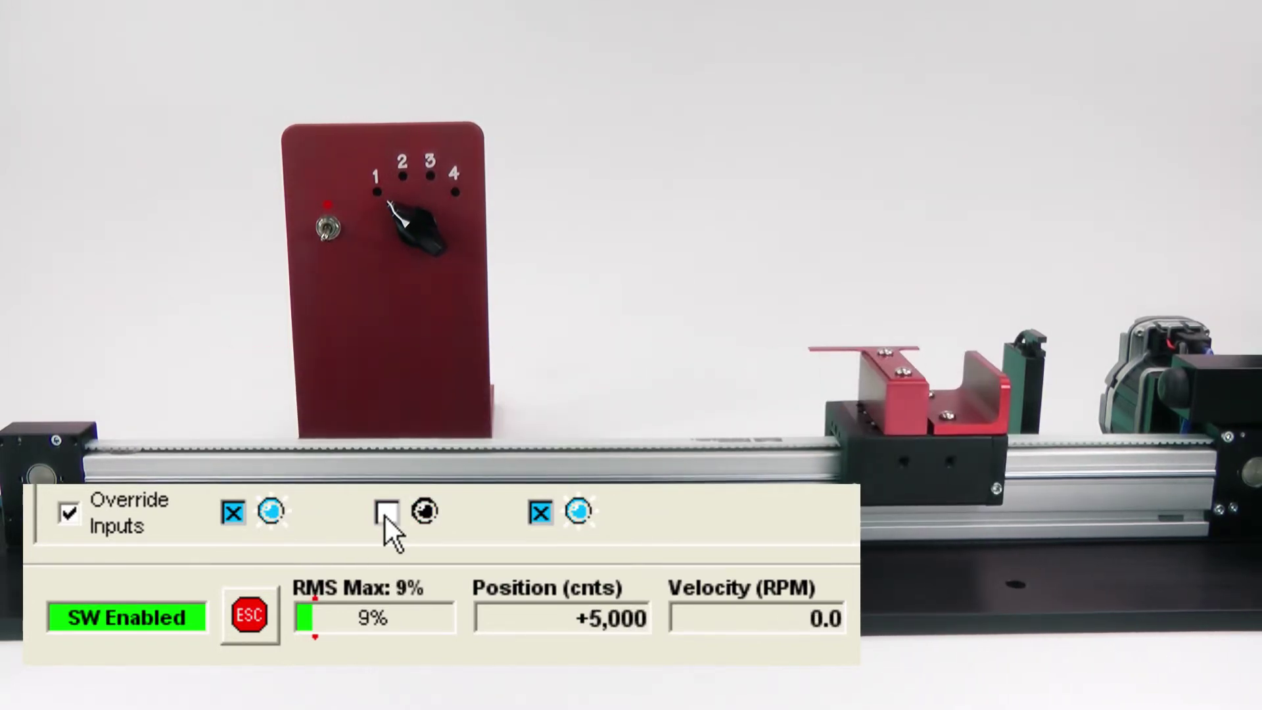
{"action": "left_click", "coordinate": [72, 514]}
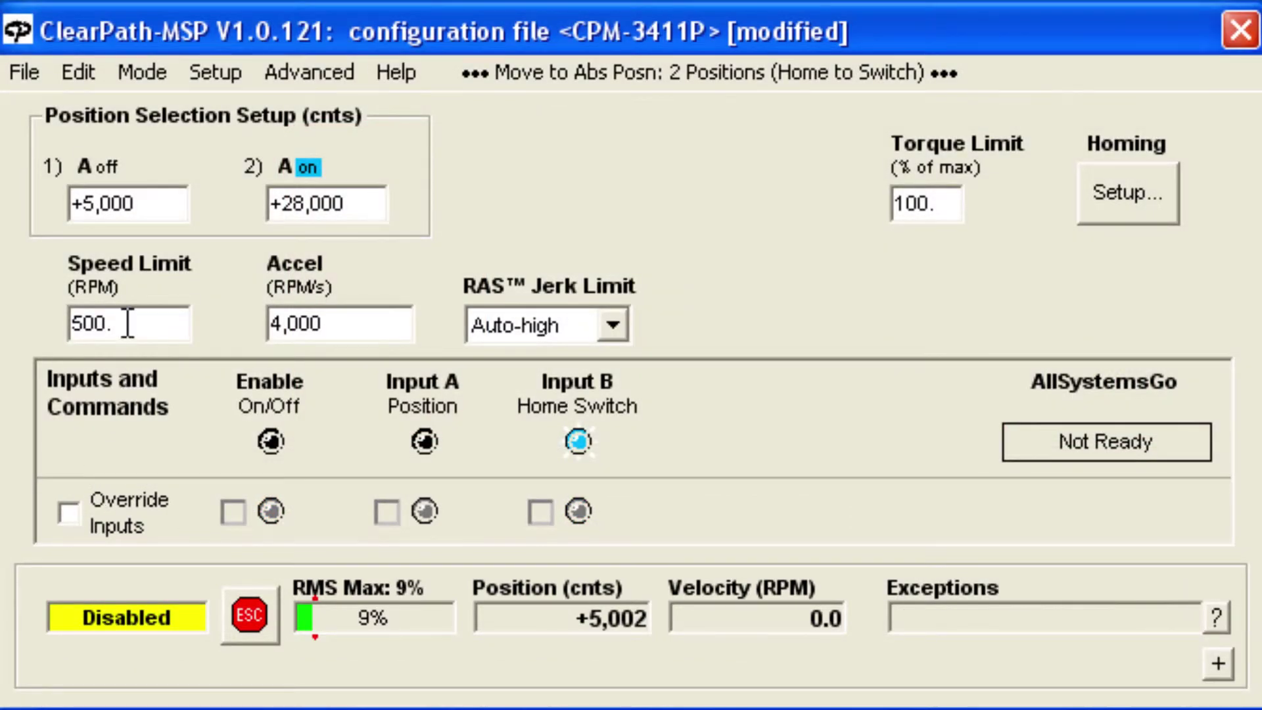
Change speed limit to 4,000 RPM, acceleration to 45,000 RPM/s and jerk limit to Auto-low.
{"action": "double_click", "coordinate": [128, 323]}
{"action": "type", "text": "4000"}
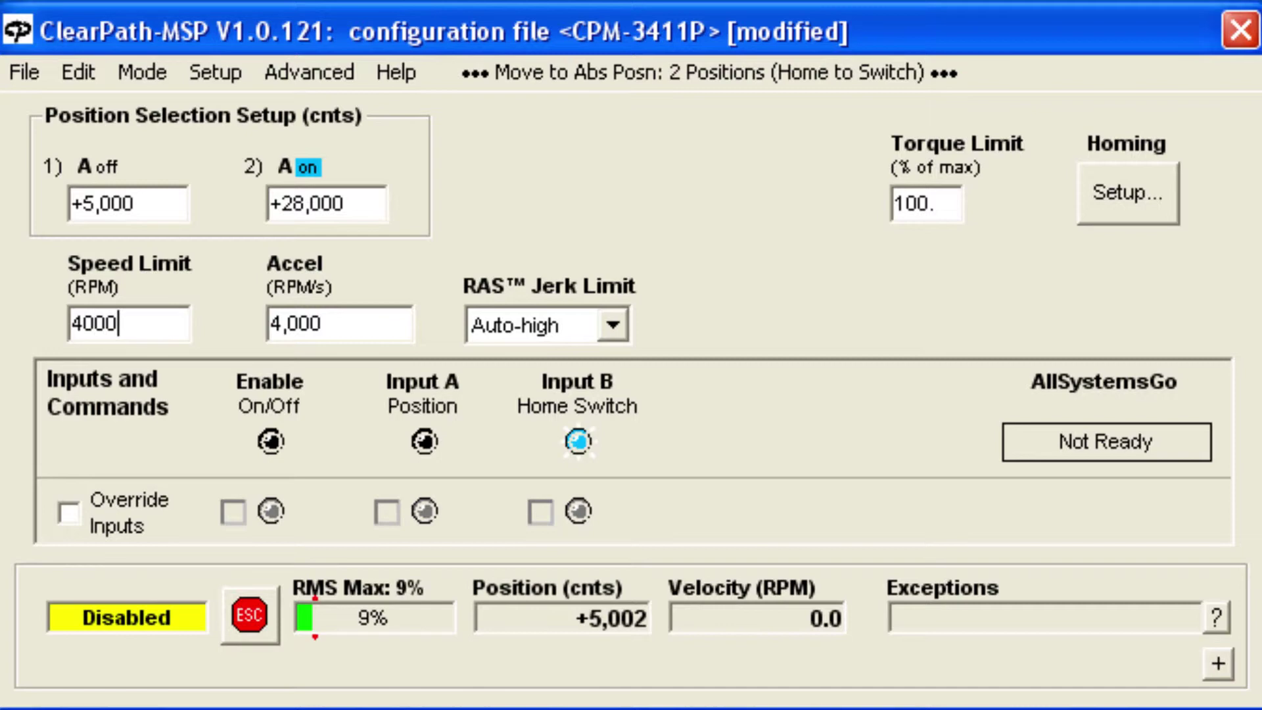
{"action": "key", "text": "Tab"}
{"action": "type", "text": "45000"}
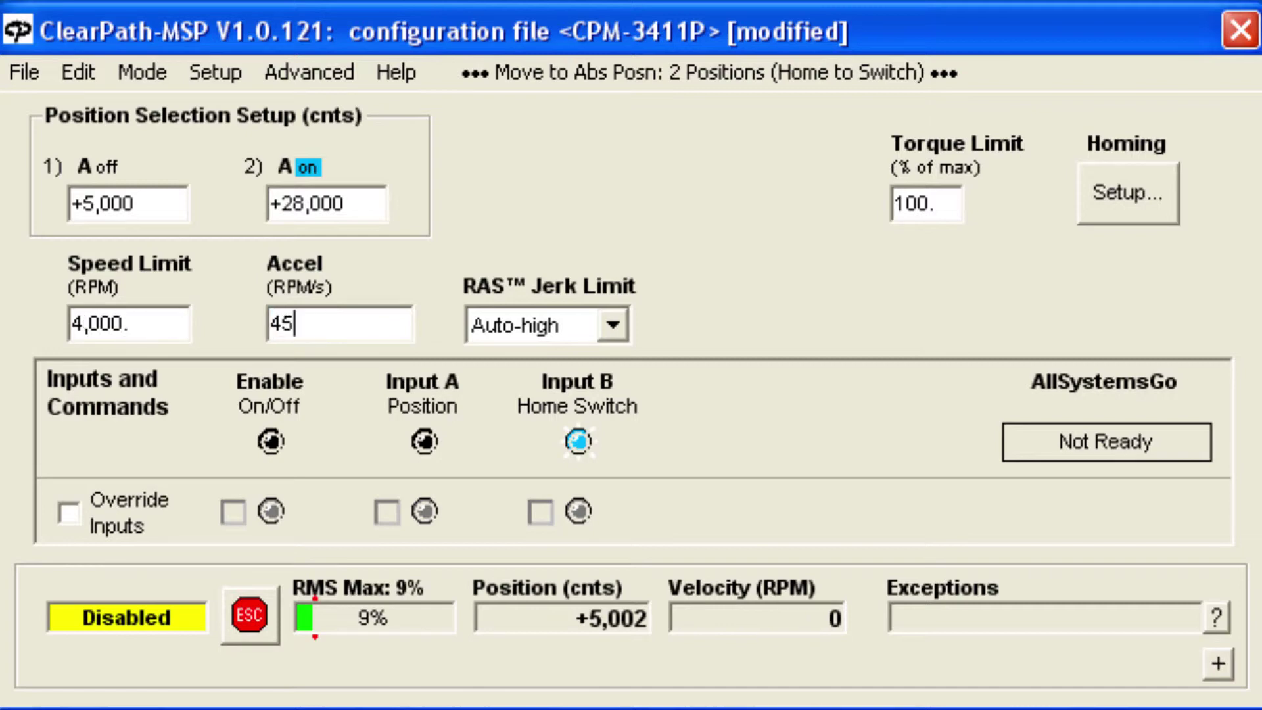
{"action": "key", "text": "Tab"}
{"action": "key", "text": "Down"}
{"action": "key", "text": "Down"}
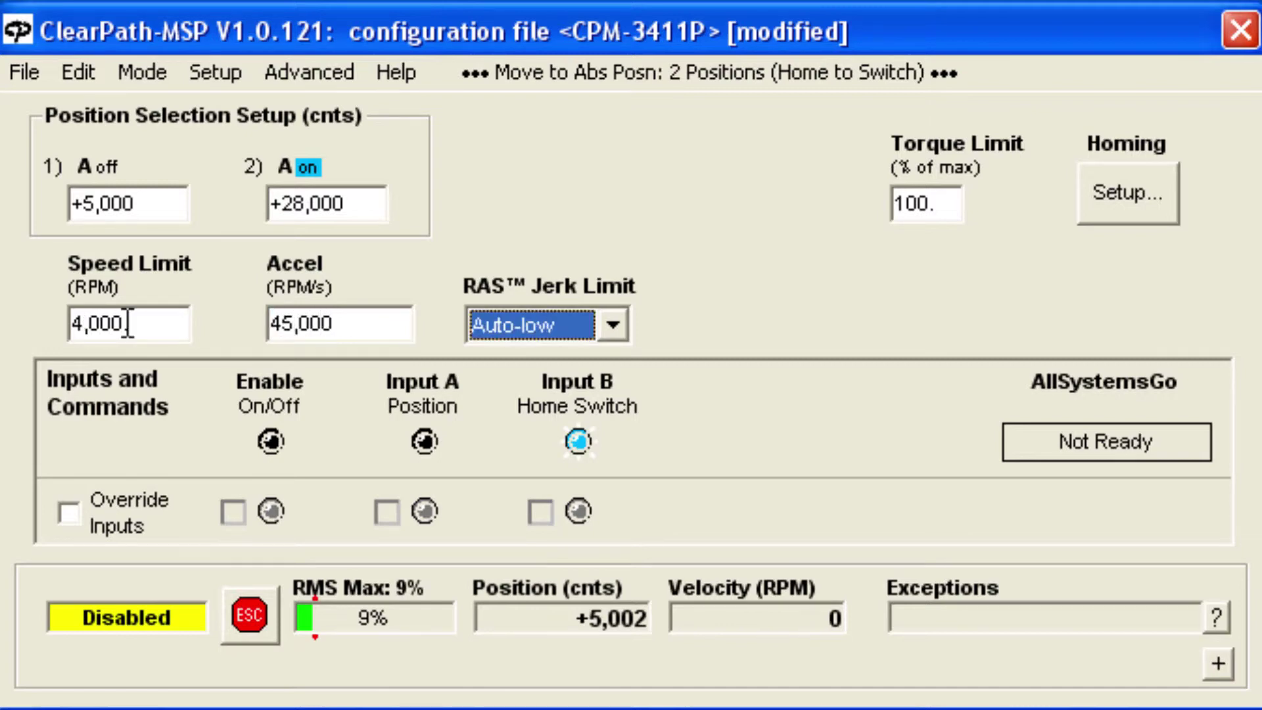